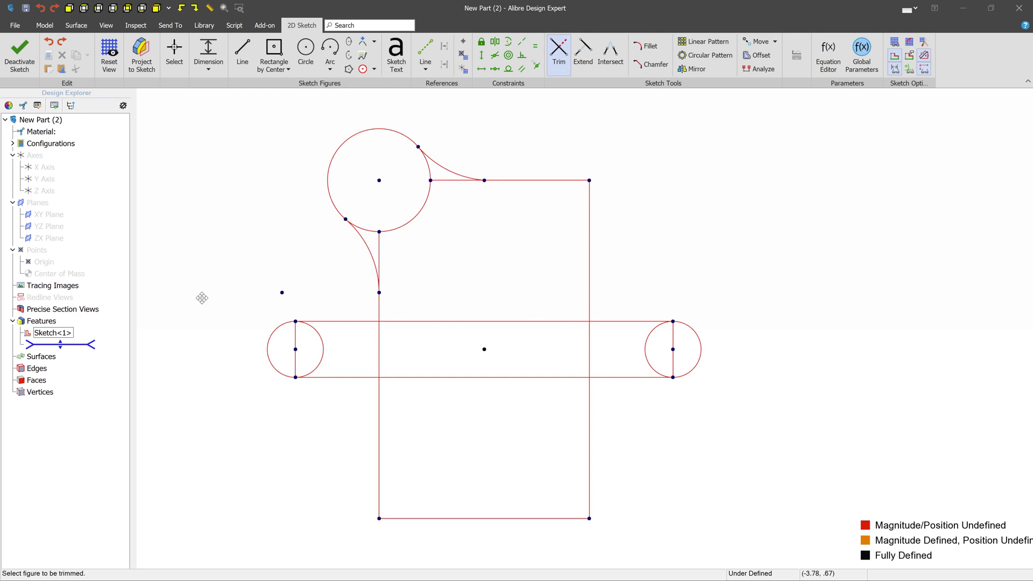
- On the trimmed example copy, trim the left slot circle's inner half, then return to the untrimmed sketch
{"action": "middle_click_drag", "start_coordinate": [207, 297], "coordinate": [847, 284]}
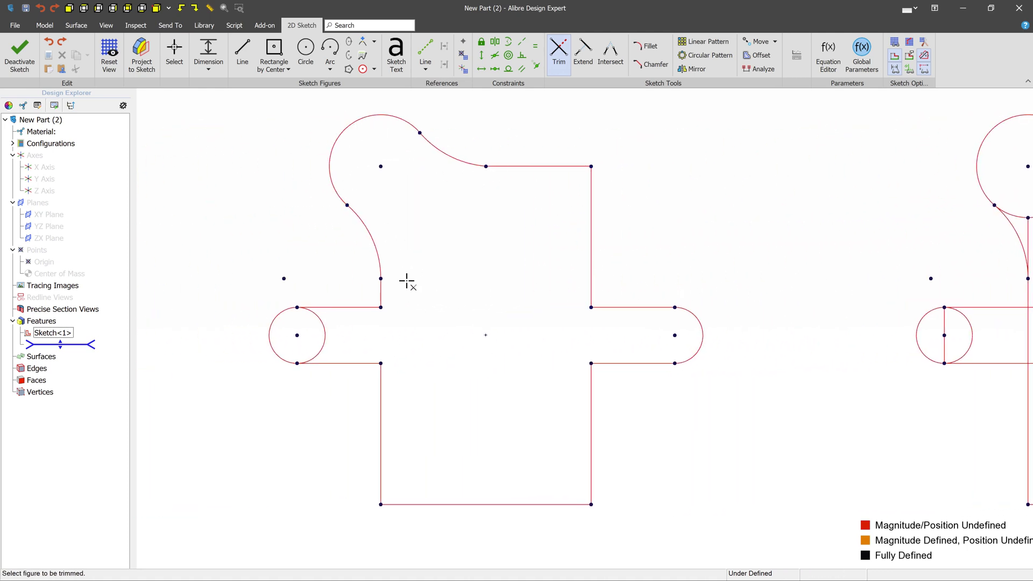
{"action": "left_click", "coordinate": [320, 320]}
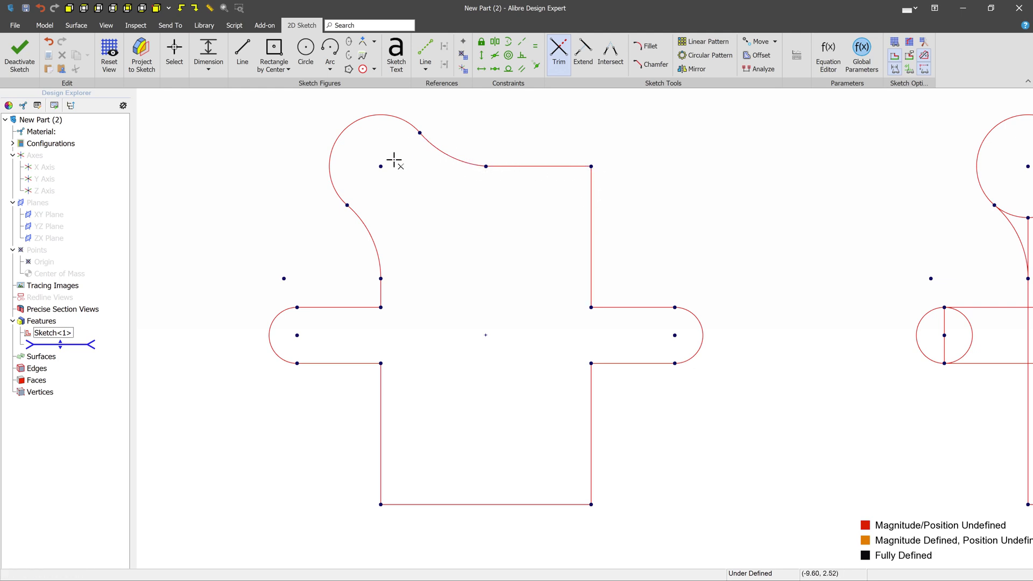
{"action": "middle_click_drag", "start_coordinate": [853, 293], "coordinate": [256, 288]}
- Trim the top line, the circle's lower-right arc, the small top-lobe arc and the vertical line below it
{"action": "left_click", "coordinate": [538, 140]}
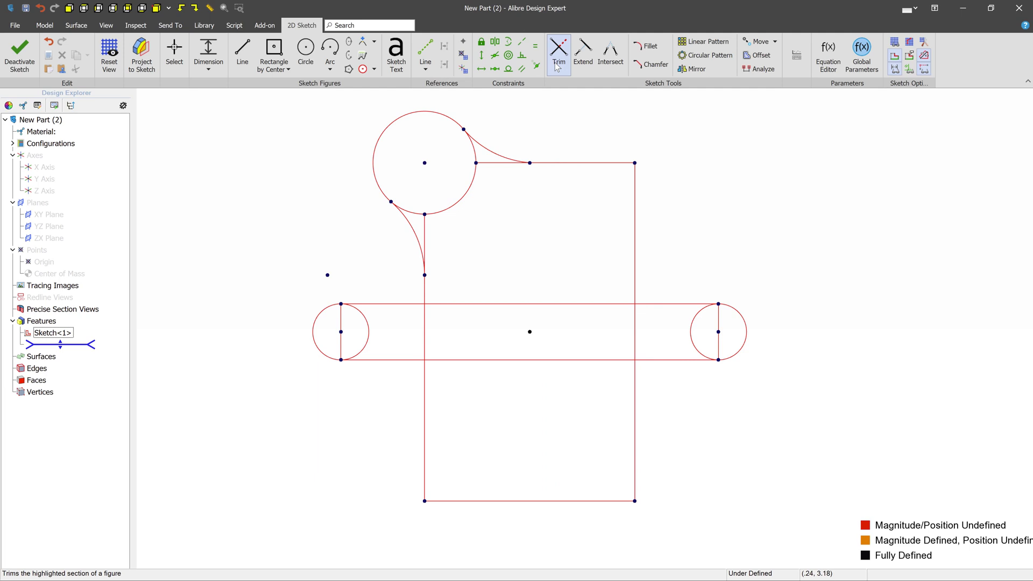
{"action": "left_click", "coordinate": [473, 174]}
{"action": "left_click", "coordinate": [424, 220]}
{"action": "left_click", "coordinate": [424, 226]}
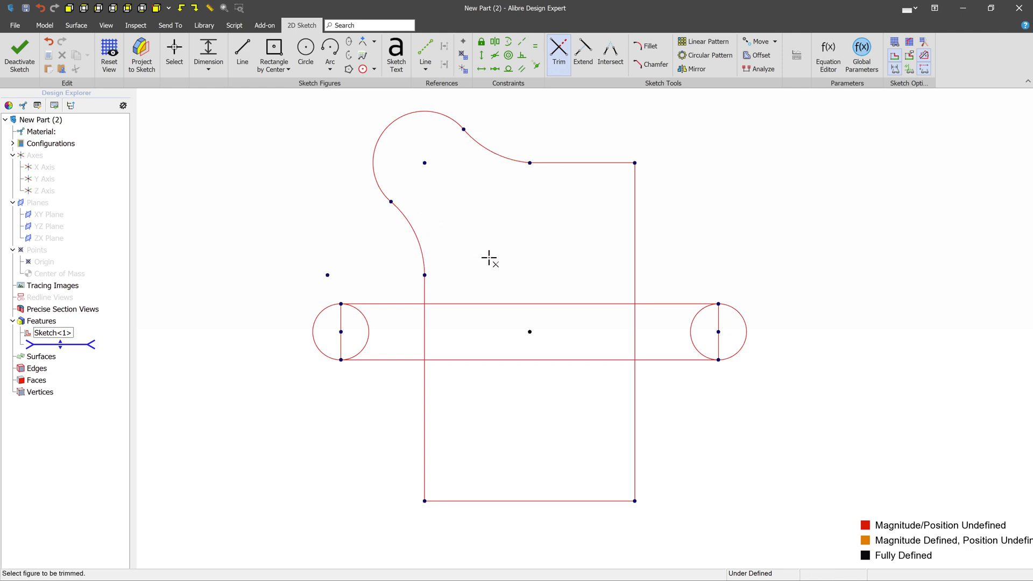
- Trim the top band line, rectangle left edge, left circle inner half and left slot line, accepting constraint loss
{"action": "left_click", "coordinate": [519, 303]}
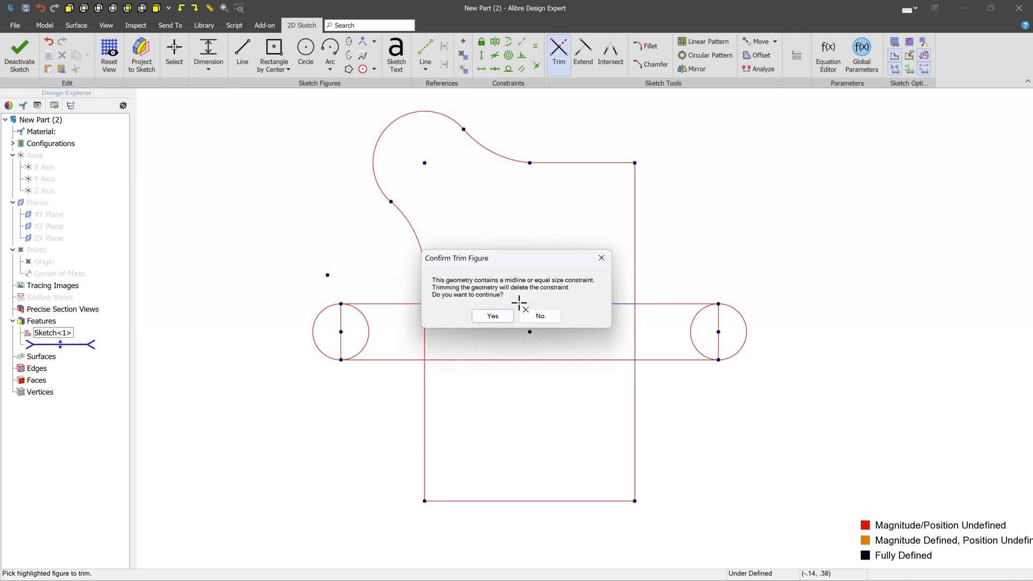
{"action": "left_click", "coordinate": [492, 317]}
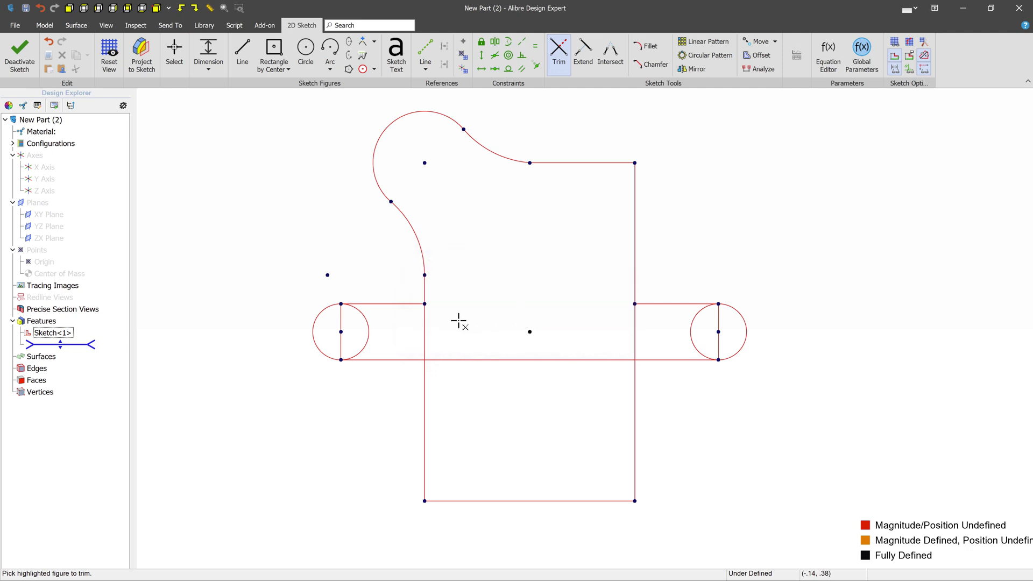
{"action": "left_click", "coordinate": [424, 321]}
{"action": "left_click", "coordinate": [366, 318]}
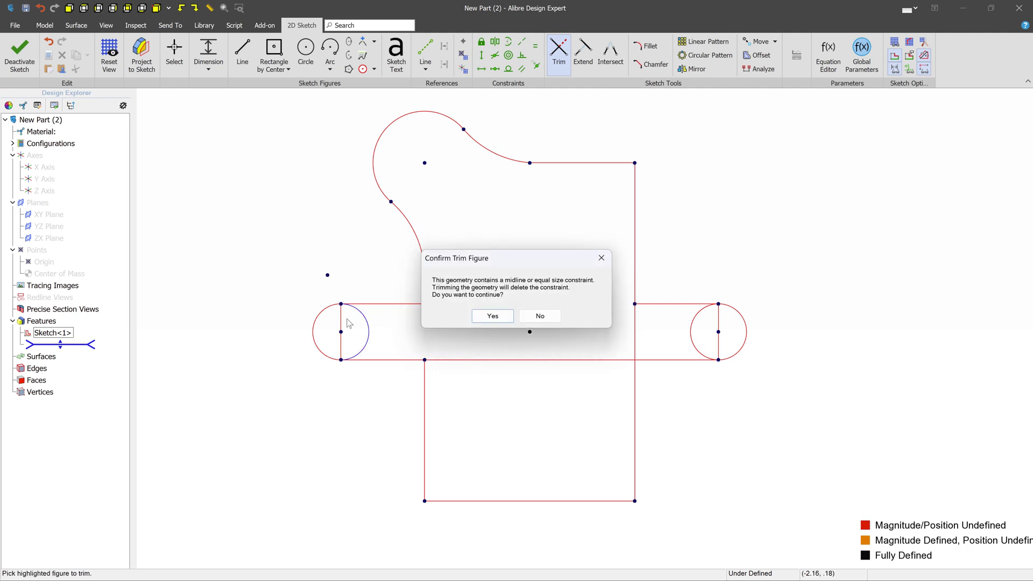
{"action": "left_click", "coordinate": [493, 318]}
{"action": "left_click", "coordinate": [340, 321]}
- Trim the bottom band line, rectangle right edge, right circle inner half and right slot line
{"action": "left_click", "coordinate": [608, 355]}
{"action": "left_click", "coordinate": [634, 341]}
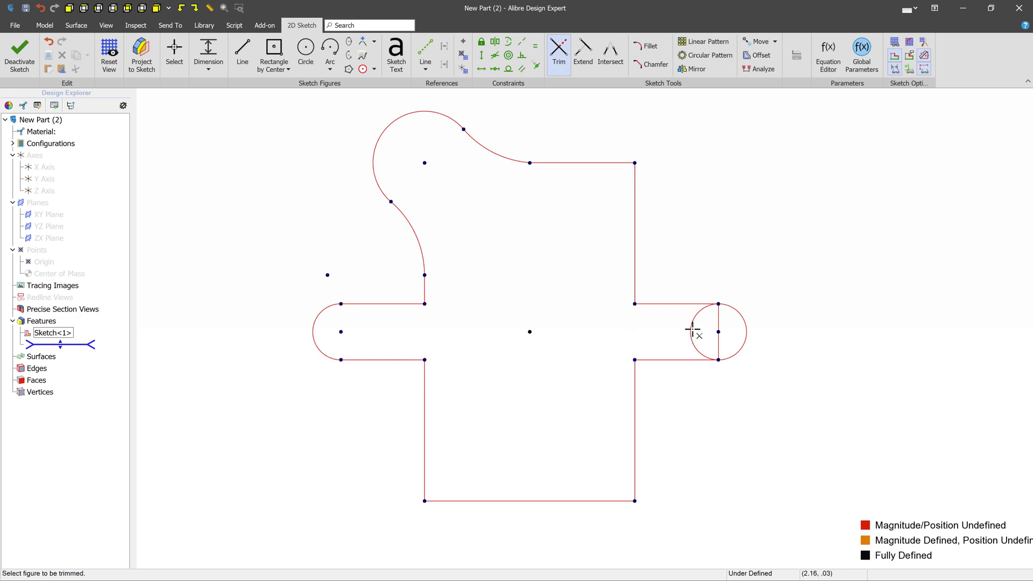
{"action": "left_click", "coordinate": [690, 332]}
{"action": "left_click", "coordinate": [492, 317]}
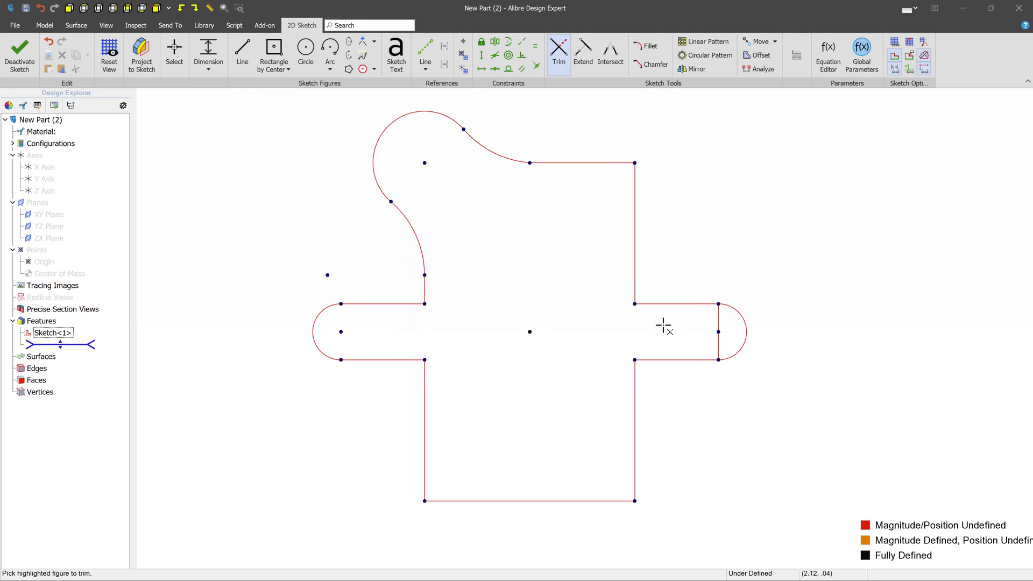
{"action": "left_click", "coordinate": [719, 329]}
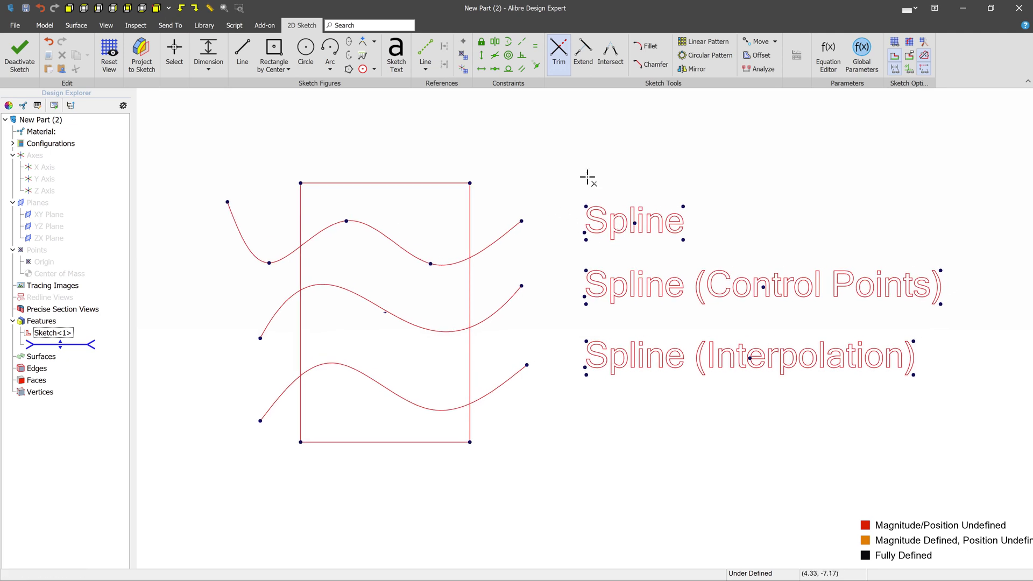
- Reshape the top spline by dragging its right endpoint and two interior points
{"action": "key", "text": "Escape"}
{"action": "left_click_drag", "start_coordinate": [521, 220], "coordinate": [519, 192]}
{"action": "mouse_move", "coordinate": [433, 262]}
{"action": "left_mouse_down"}
{"action": "mouse_move", "coordinate": [445, 267]}
{"action": "mouse_move", "coordinate": [433, 271]}
{"action": "left_mouse_up"}
{"action": "left_click_drag", "start_coordinate": [356, 197], "coordinate": [353, 210]}
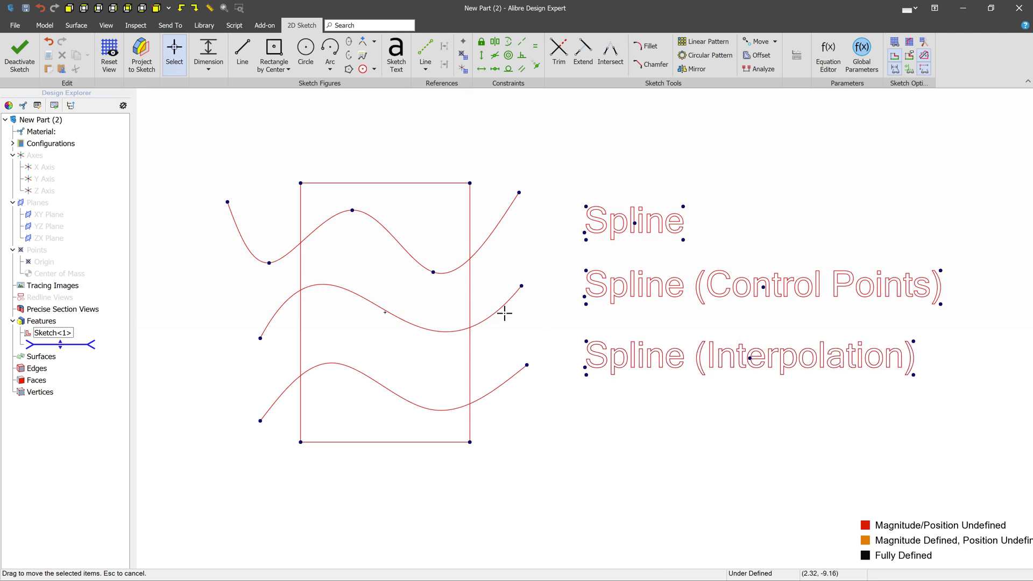
- Trim the middle and bottom splines inside the rectangle, undoing the trial cut on the top spline
{"action": "left_click", "coordinate": [564, 61]}
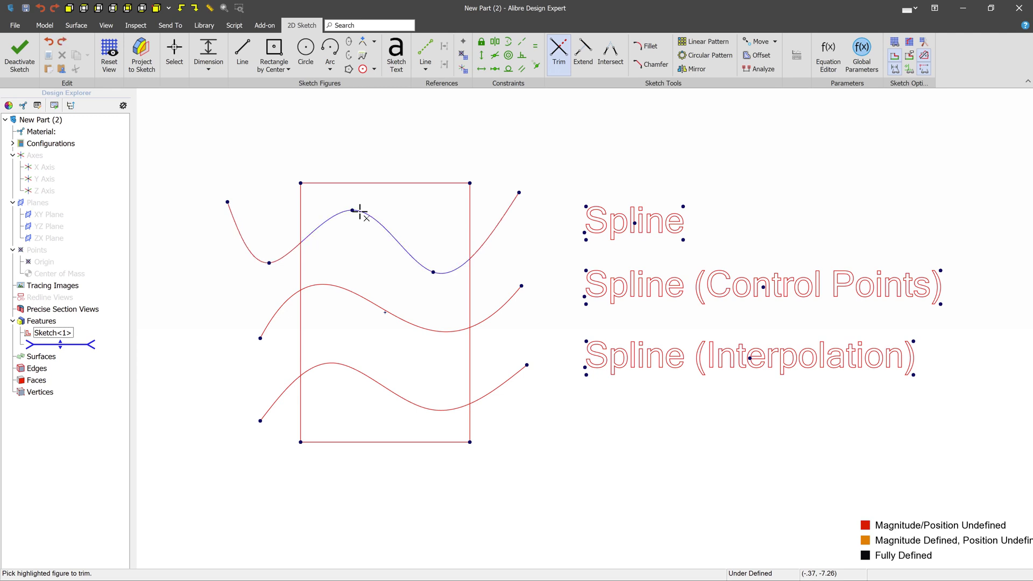
{"action": "left_click", "coordinate": [359, 211]}
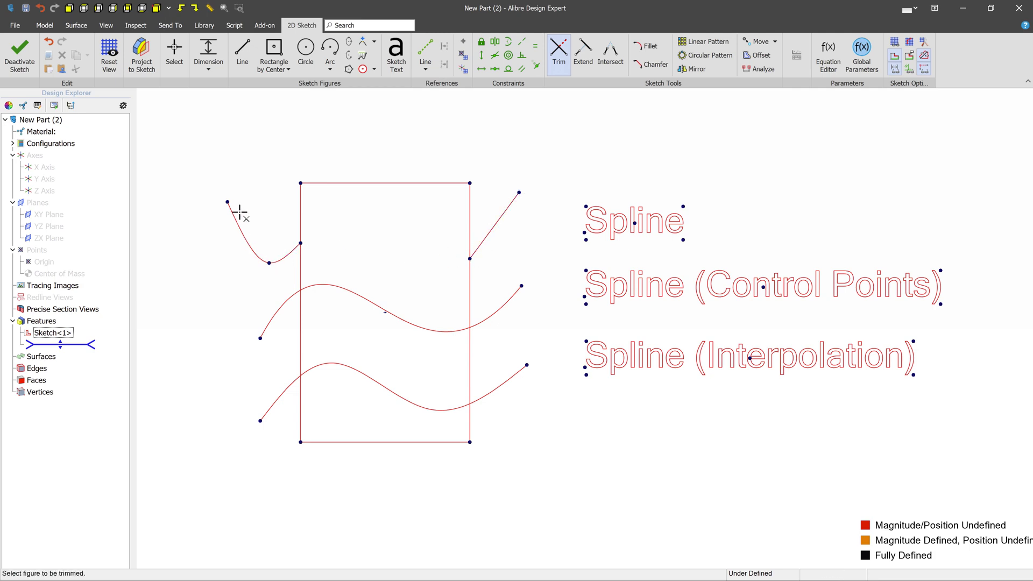
{"action": "key", "text": "ctrl+z"}
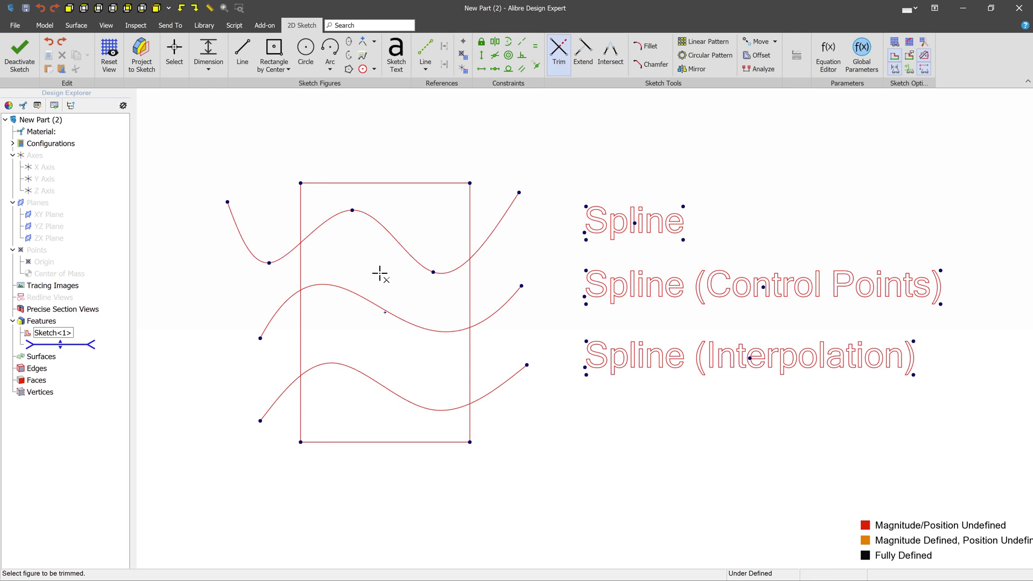
{"action": "left_click", "coordinate": [376, 300]}
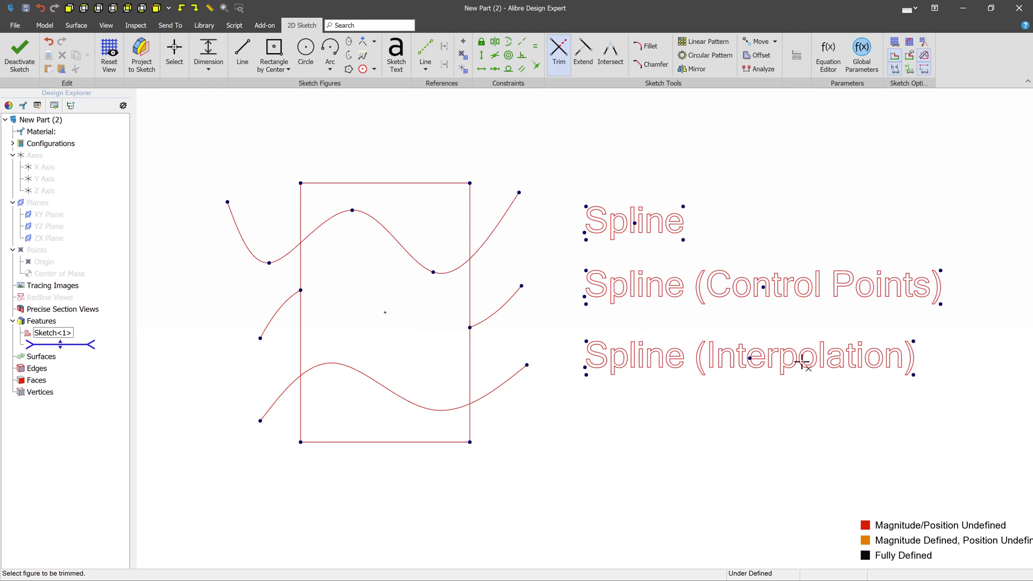
{"action": "left_click", "coordinate": [397, 395]}
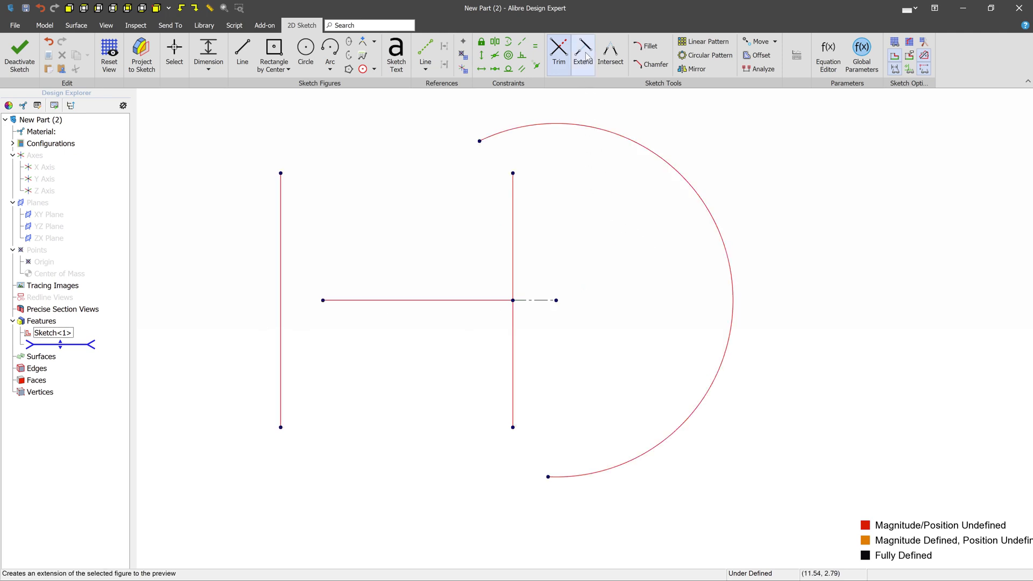
- Extend the arc to the horizontal line, that line to the left vertical, and the middle vertical to the arc
{"action": "left_click", "coordinate": [584, 53]}
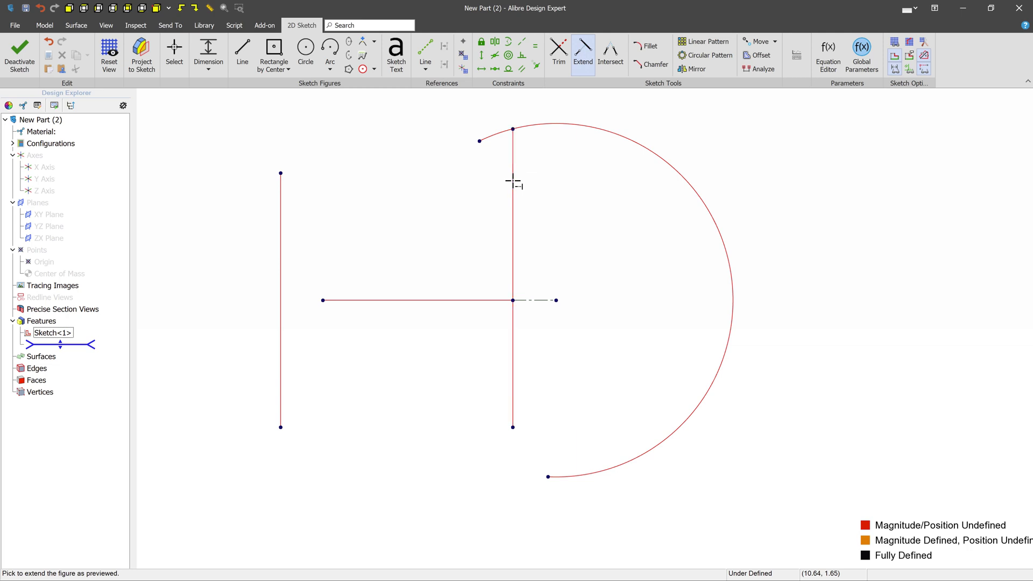
{"action": "left_click", "coordinate": [574, 476]}
{"action": "left_click", "coordinate": [337, 299]}
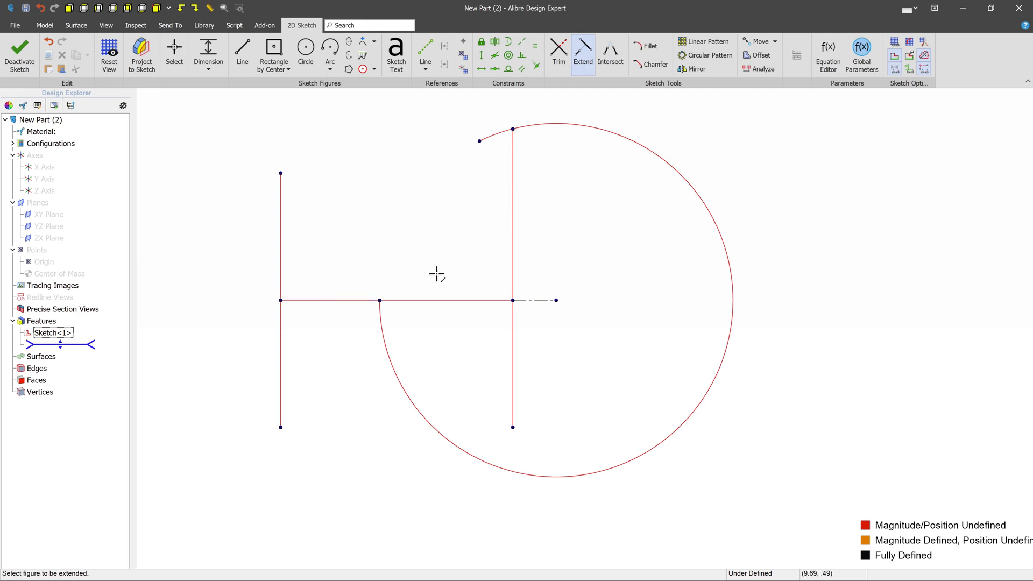
{"action": "left_click", "coordinate": [513, 376]}
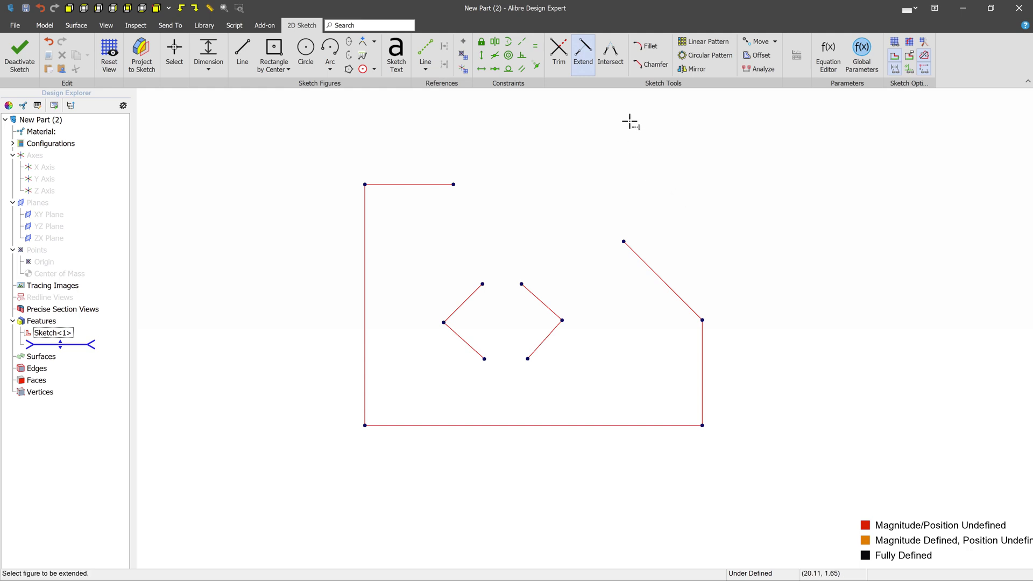
- Intersect the top edge with the diagonal to form a sharp corner
{"action": "left_click", "coordinate": [610, 52]}
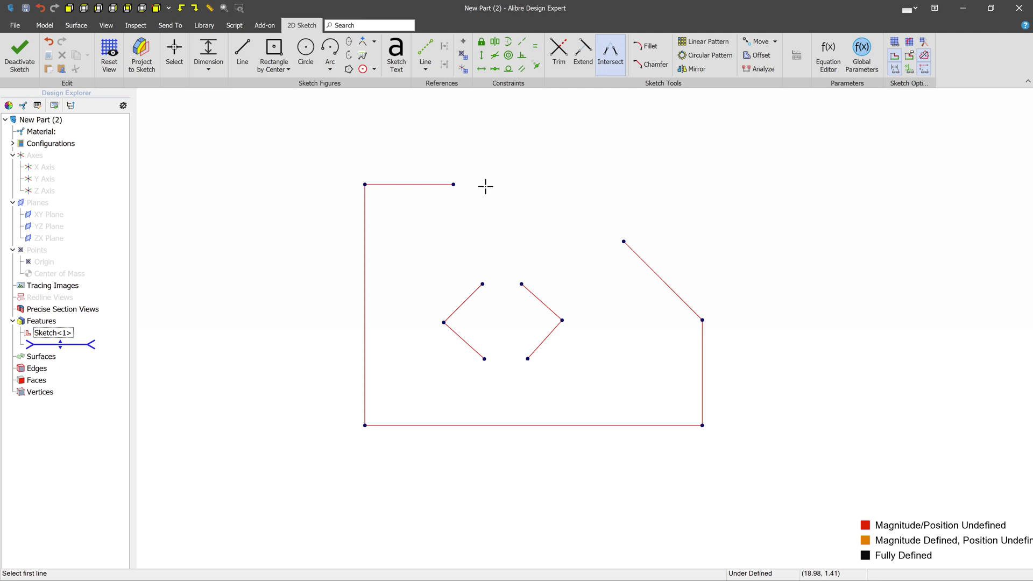
{"action": "left_click", "coordinate": [443, 183]}
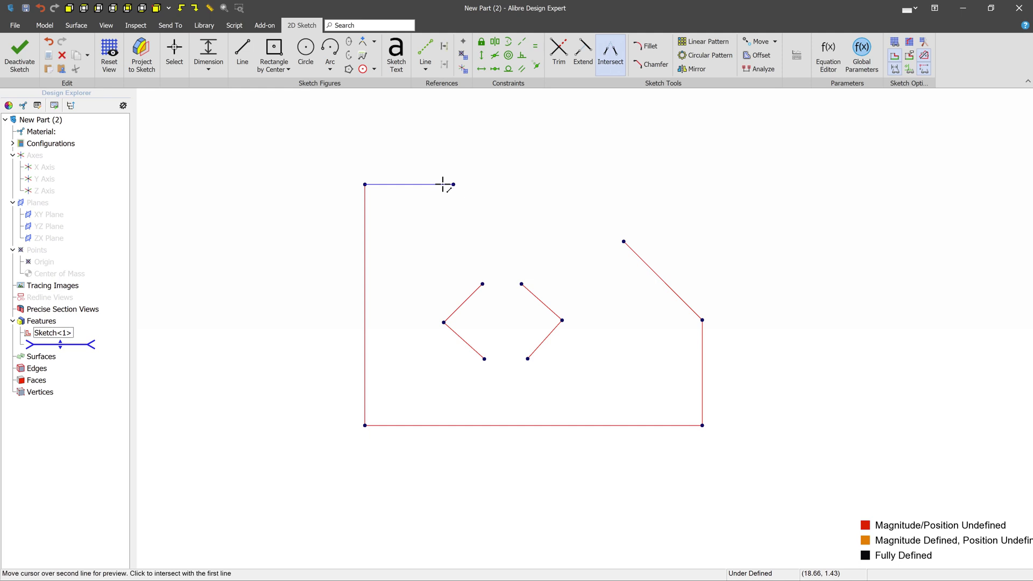
{"action": "left_click", "coordinate": [632, 249]}
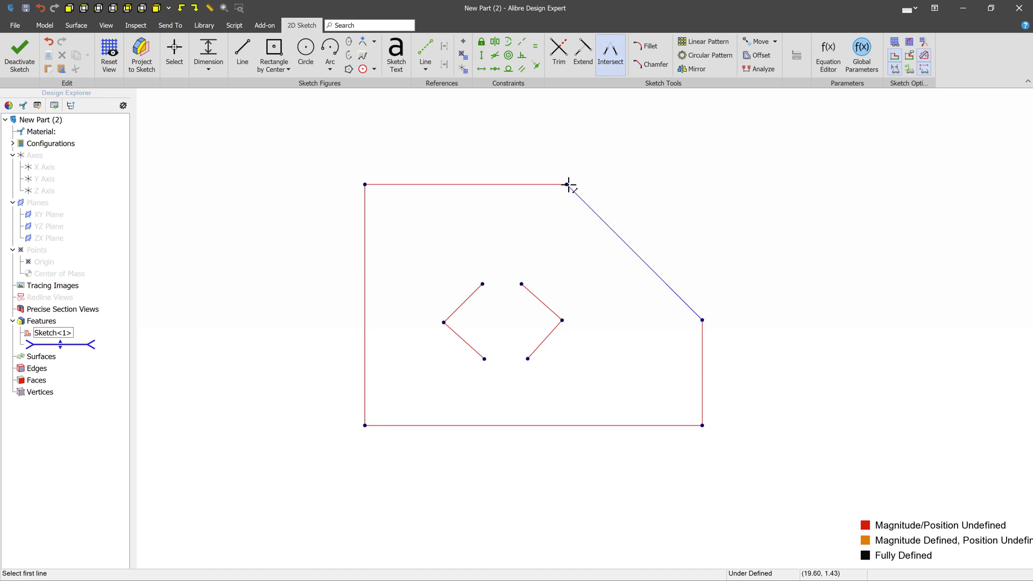
- Intersect the upper and lower chevron line pairs to close the inner diamond
{"action": "left_click", "coordinate": [531, 293]}
{"action": "left_click", "coordinate": [477, 289]}
{"action": "left_click", "coordinate": [543, 341]}
{"action": "left_click", "coordinate": [471, 350]}
{"action": "left_click", "coordinate": [559, 54]}
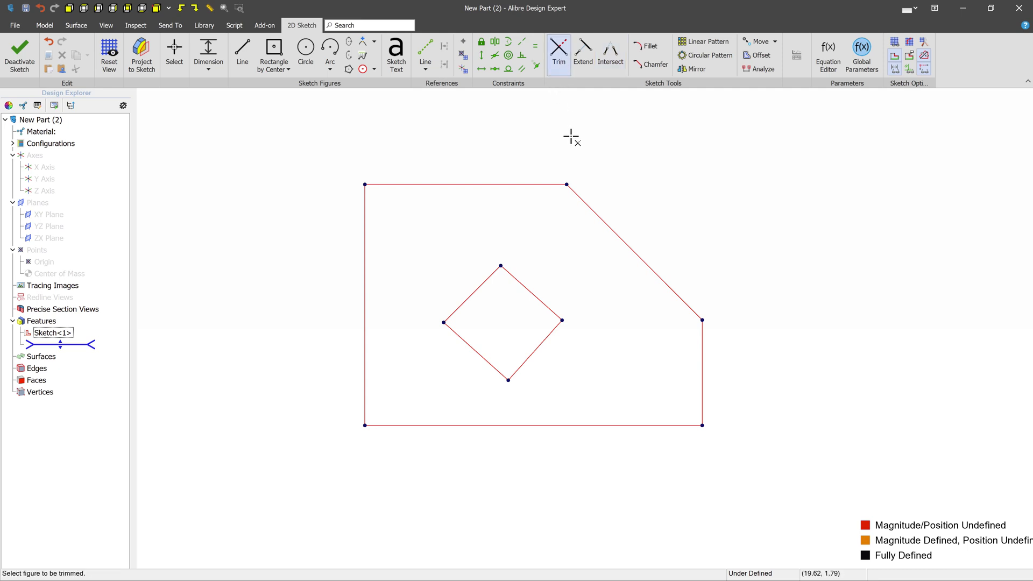